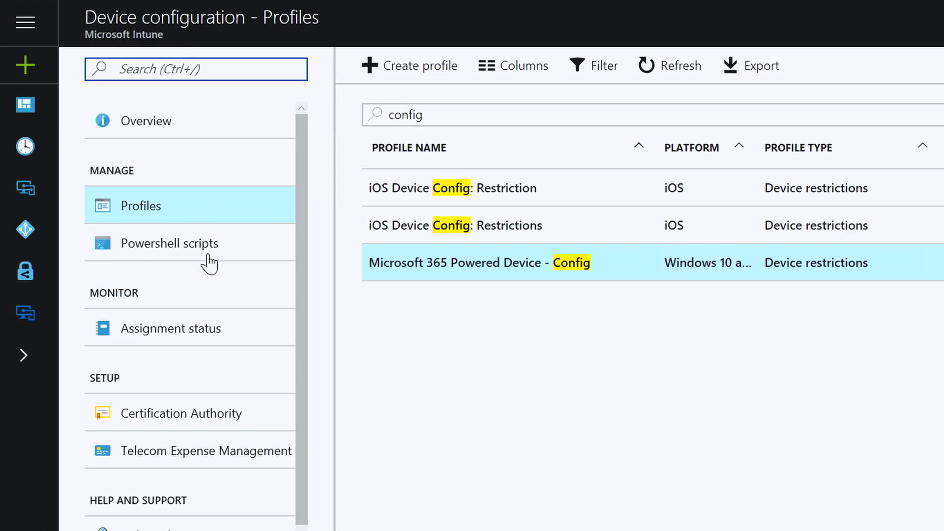
Step: Open the Powershell scripts page under Manage in Intune's Device configuration blade
click(209, 259)
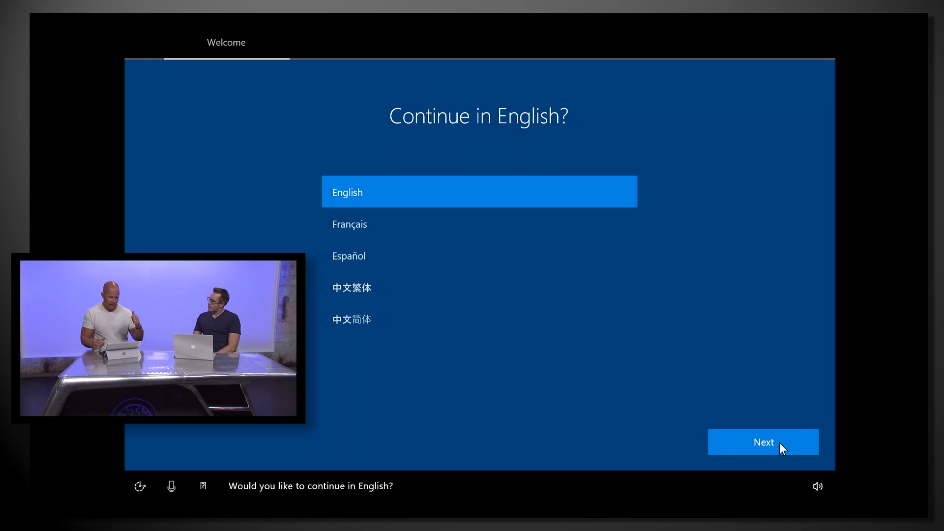
Step: Keep English and the United States region, and skip adding a second keyboard layout
click(780, 442)
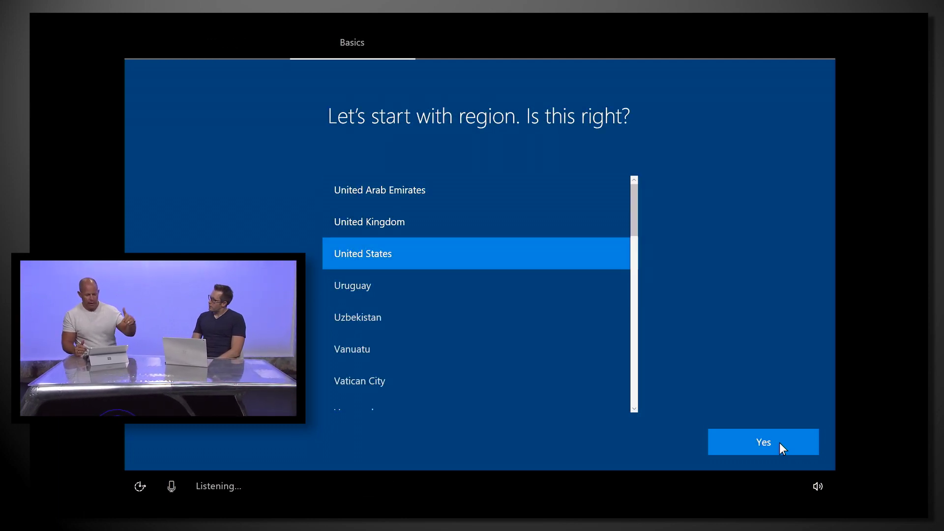
click(780, 442)
click(780, 442)
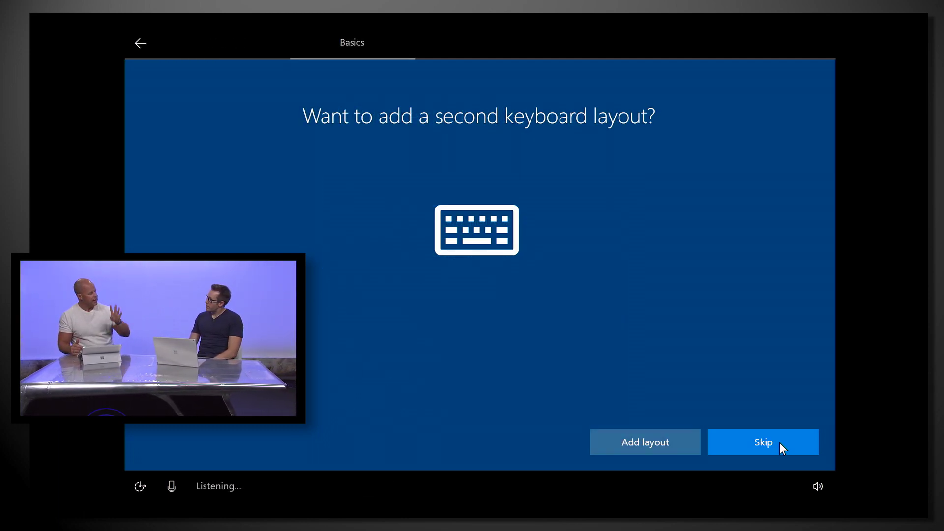
click(779, 442)
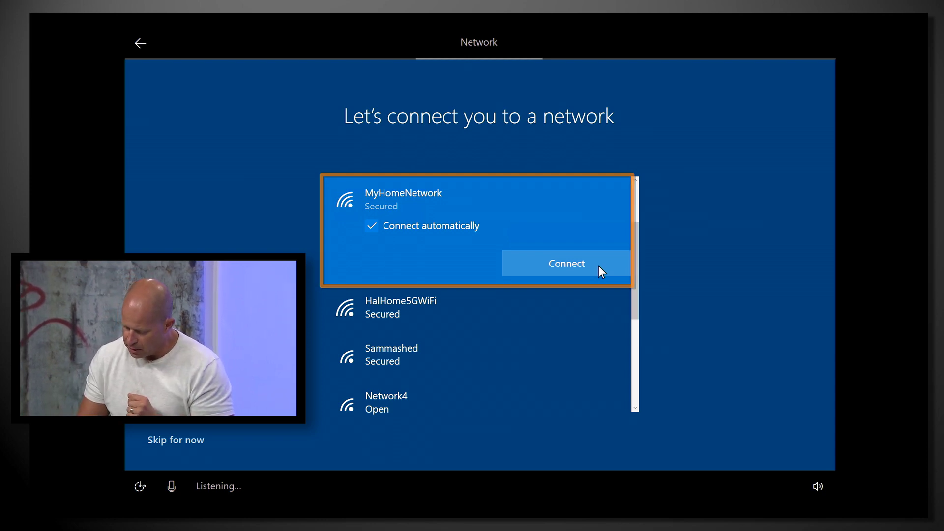
Step: Connect to the MyHomeNetwork Wi-Fi network using its security key
click(598, 265)
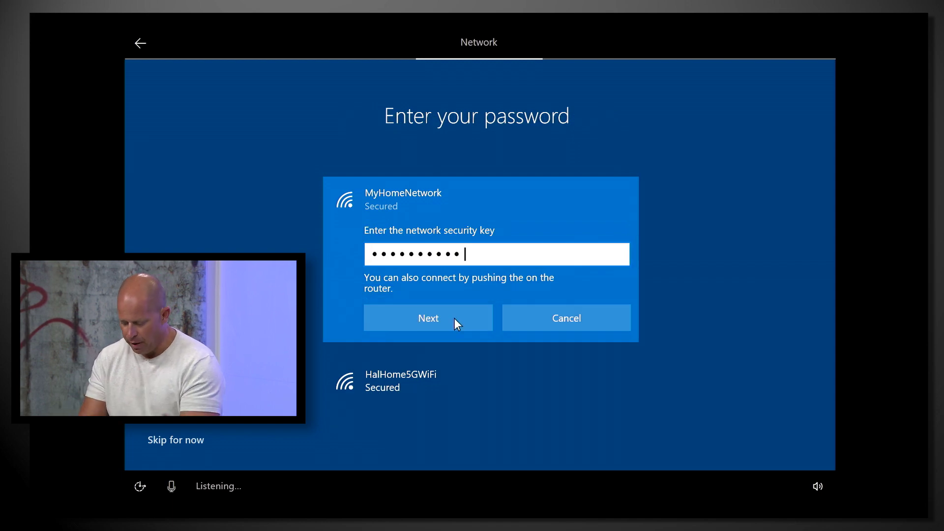
click(428, 317)
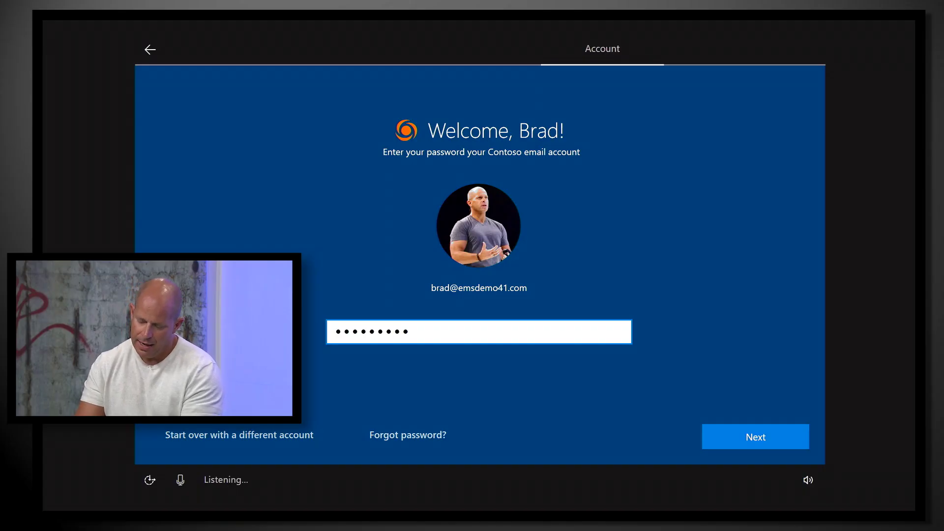
Step: Submit the work account password so setup completes to the desktop
key(Return)
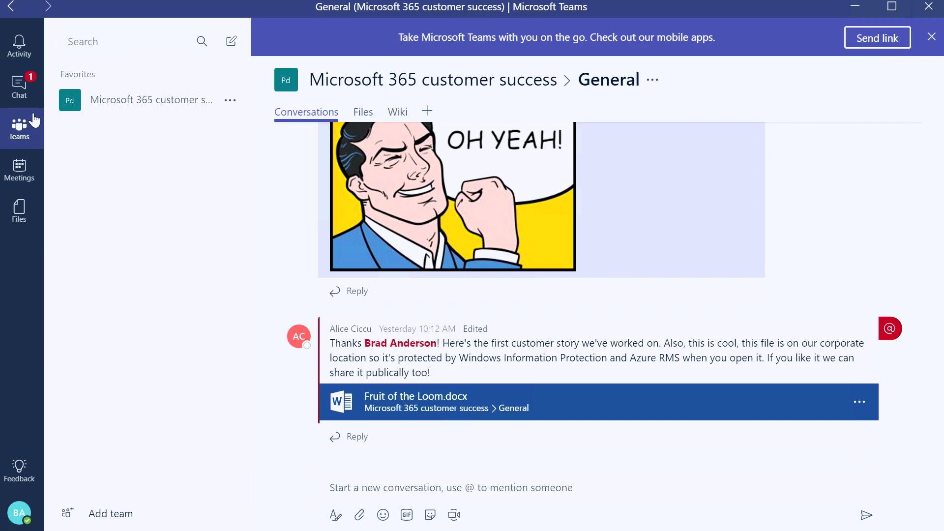
Step: Open Fruit of the Loom.docx from the Teams General channel in the Word desktop app
scroll(590, 290, up, 15)
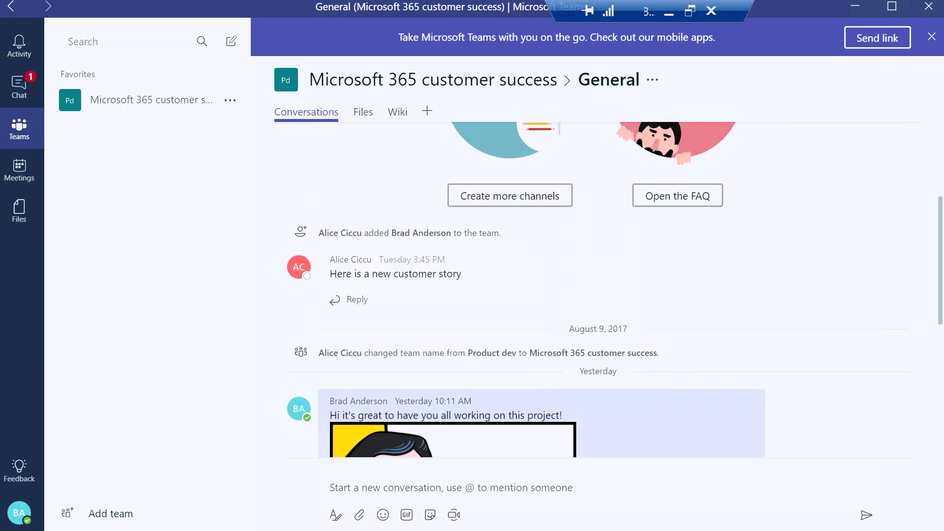
scroll(590, 290, down, 15)
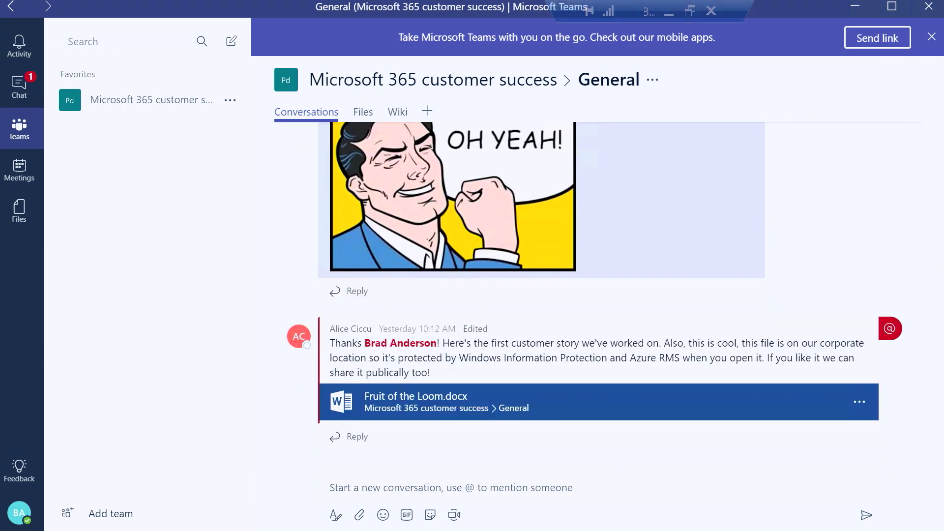
click(859, 401)
click(783, 293)
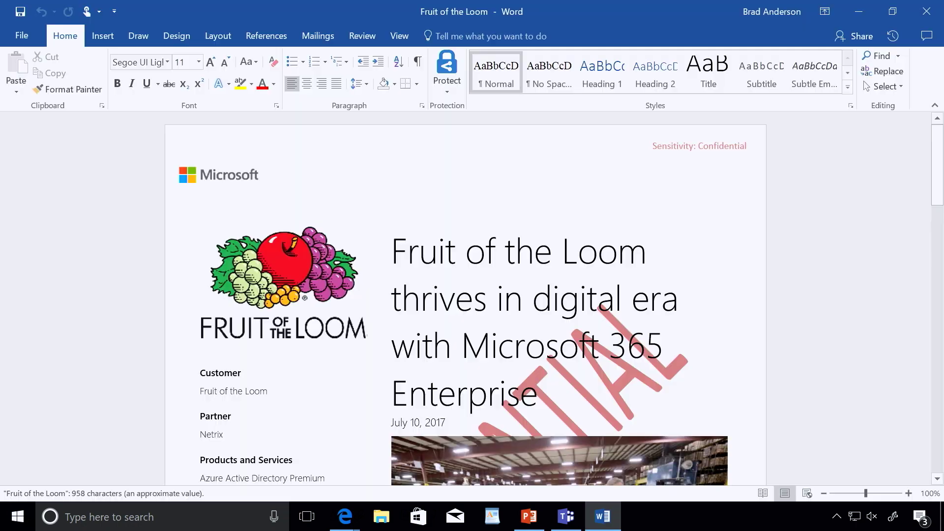
Step: Show the Info page for Fruit of the Loom with its Confidential protection details
scroll(465, 320, down, 5)
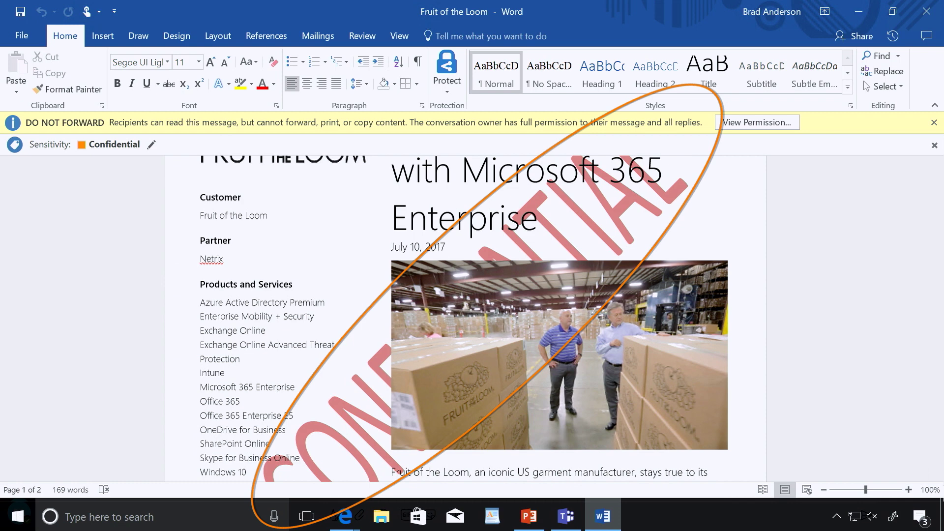
click(22, 37)
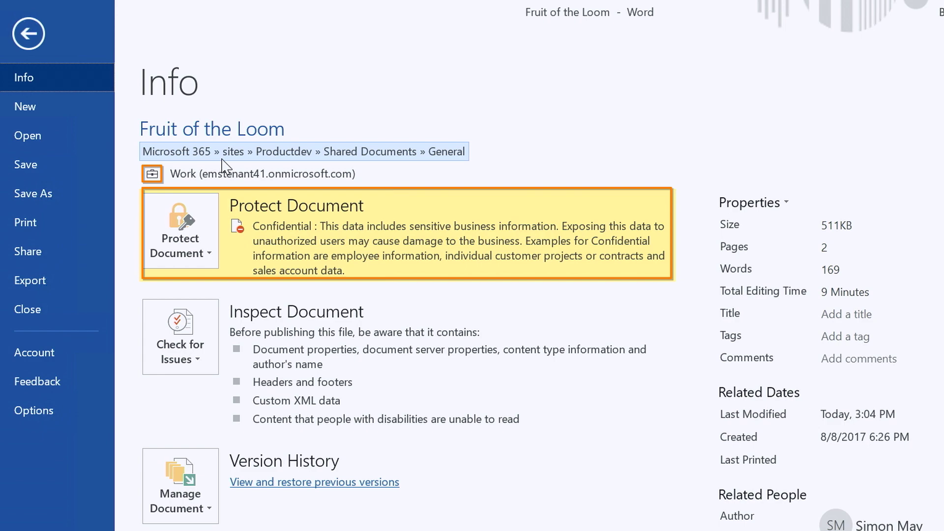
Step: Change the Fruit of the Loom sensitivity label from Confidential to Public
key(Escape)
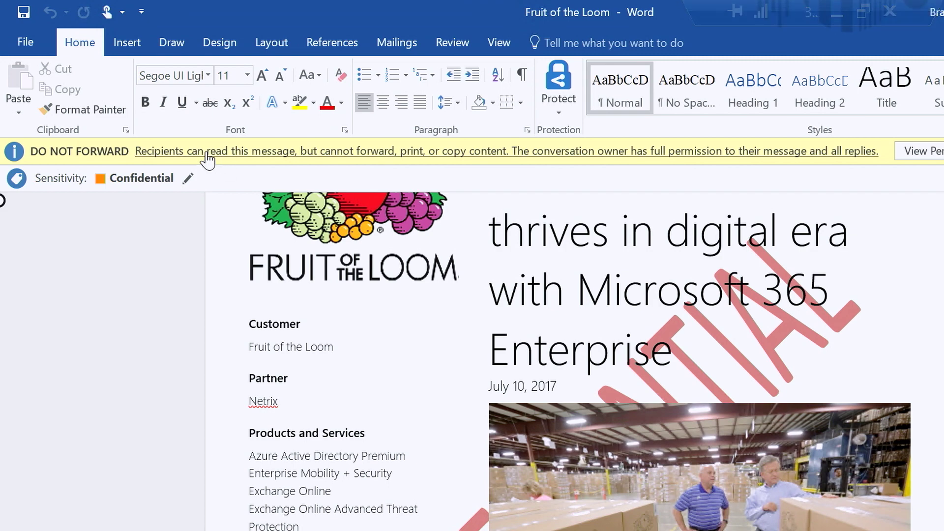
click(187, 178)
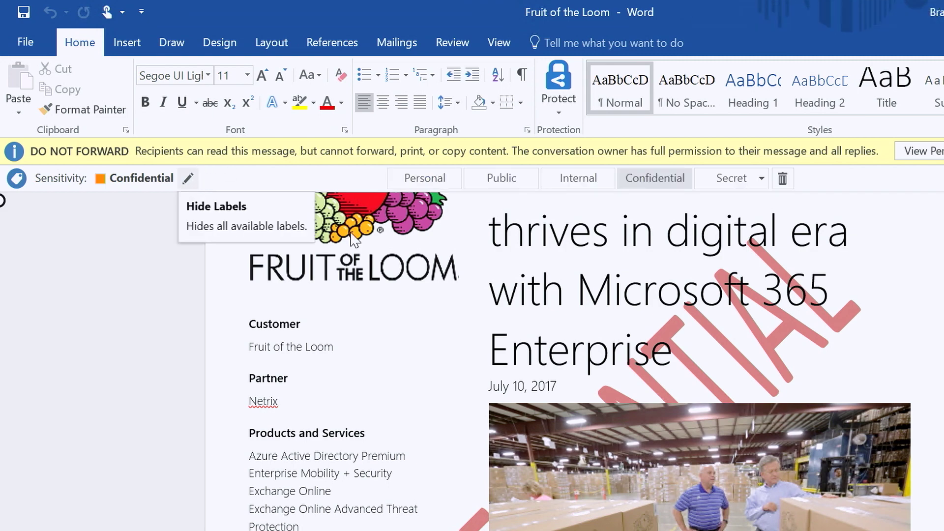
click(501, 182)
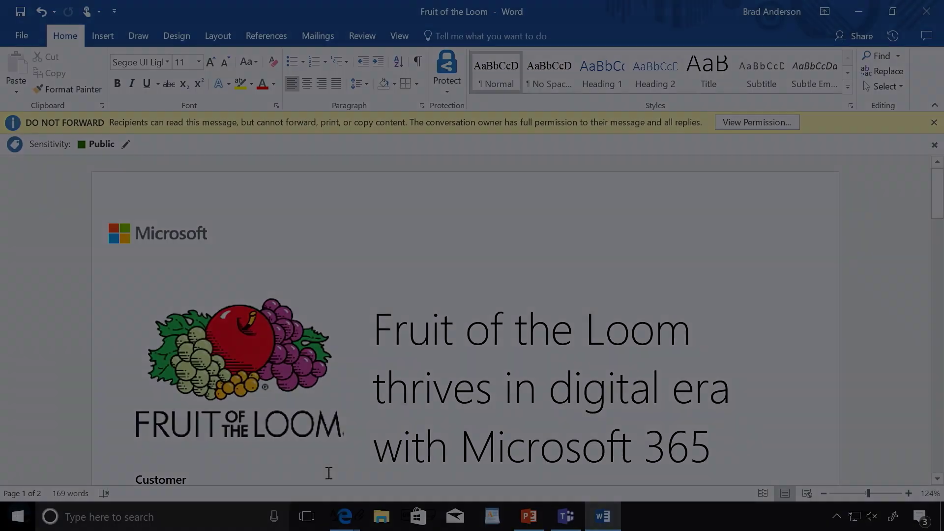
Step: Switch to the Azure portal dashboard and show the Device Configuration Profiles list
mouse_move(346, 520)
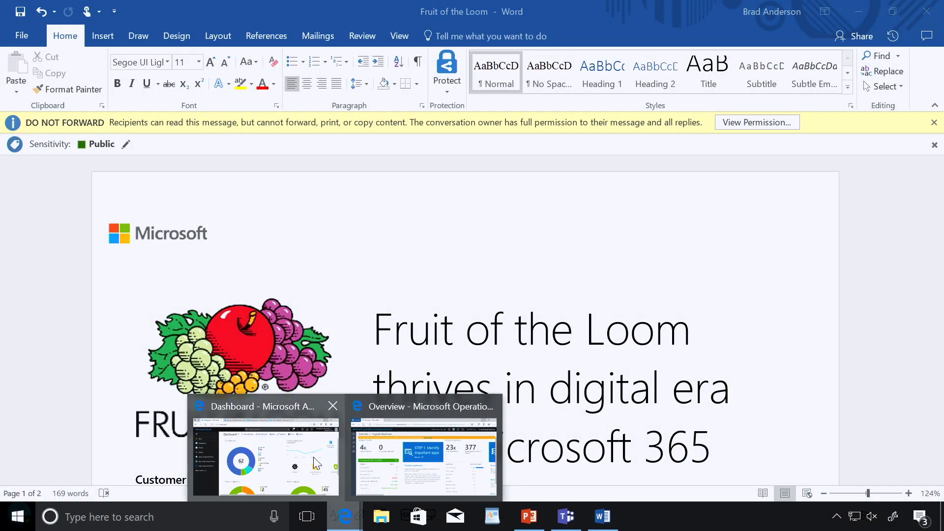
click(315, 461)
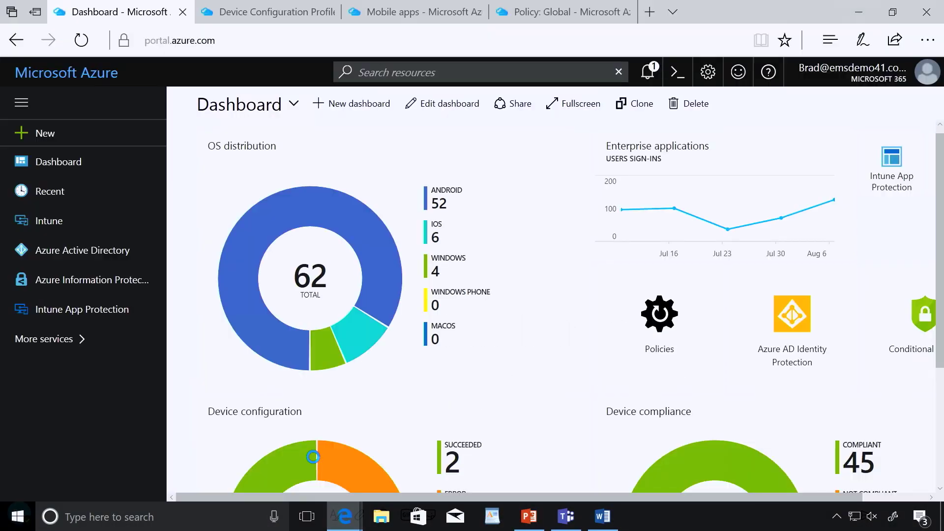
click(267, 16)
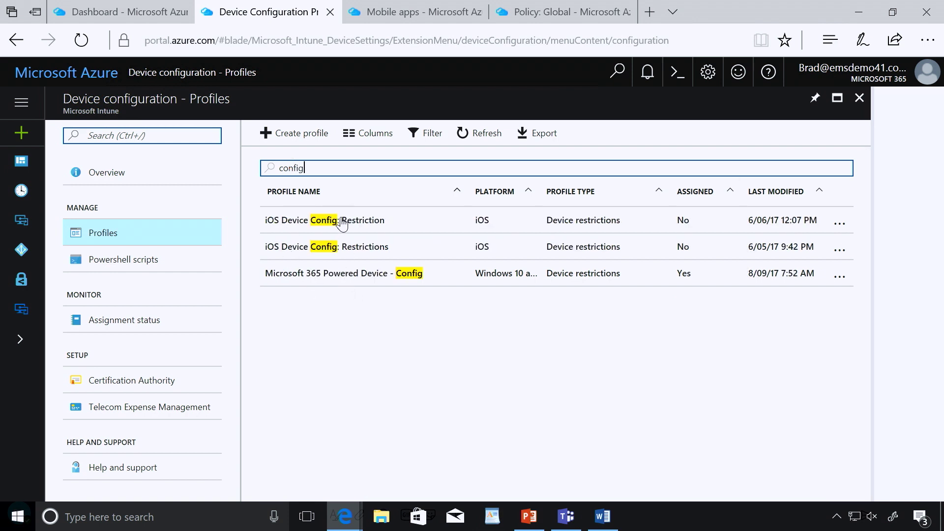
Step: Open the 'Microsoft 365 Powered Device - Config' profile from the profiles list
click(338, 275)
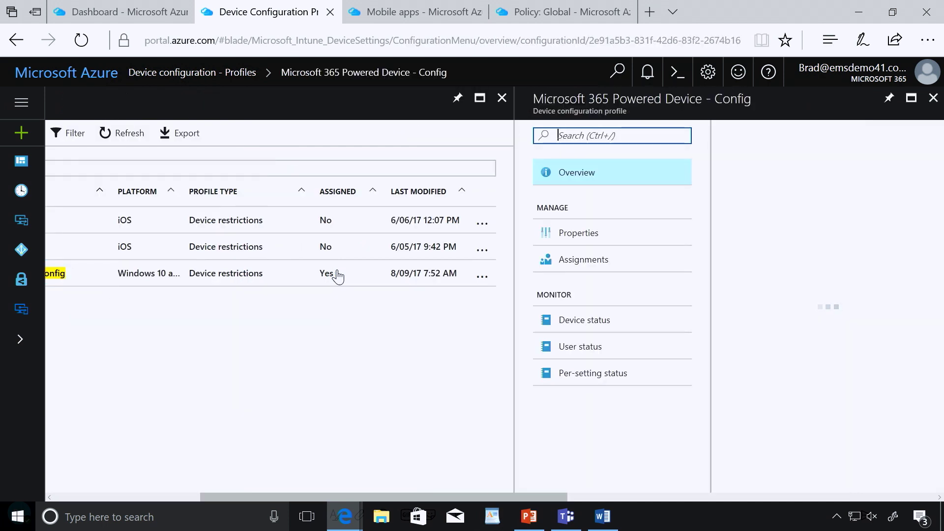
Step: Open the profile's Properties and its Device restrictions General settings
click(579, 231)
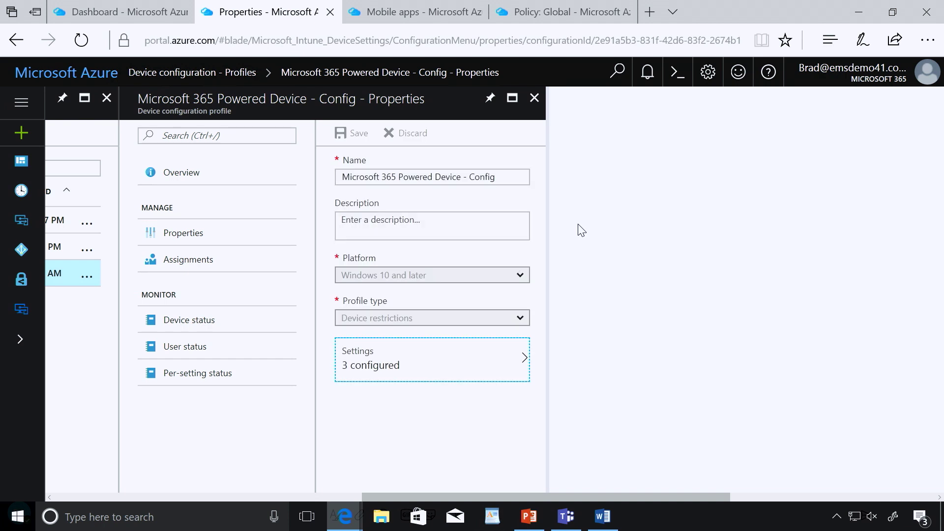
key(Return)
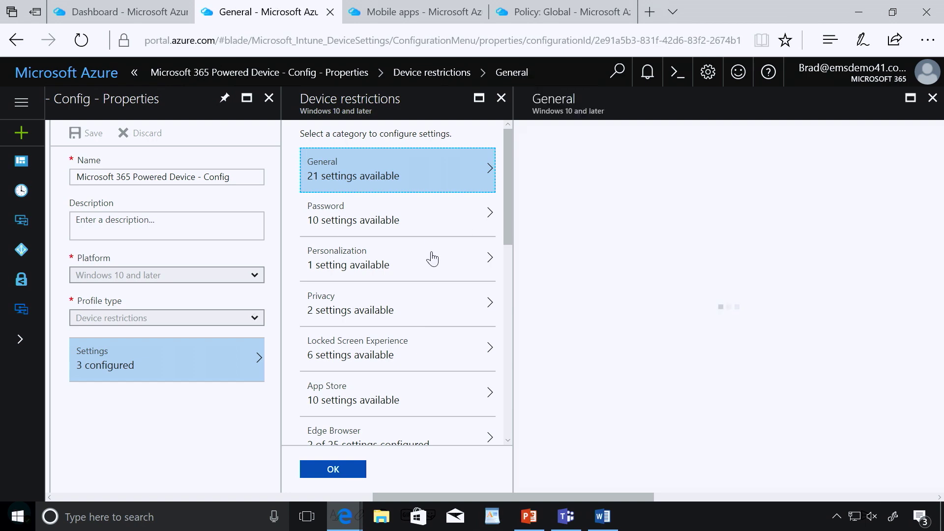
click(508, 401)
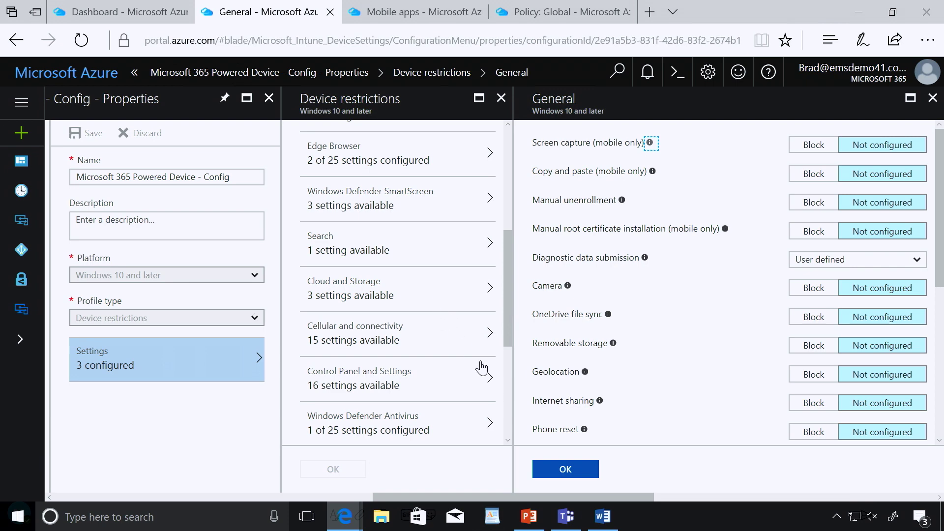
click(509, 400)
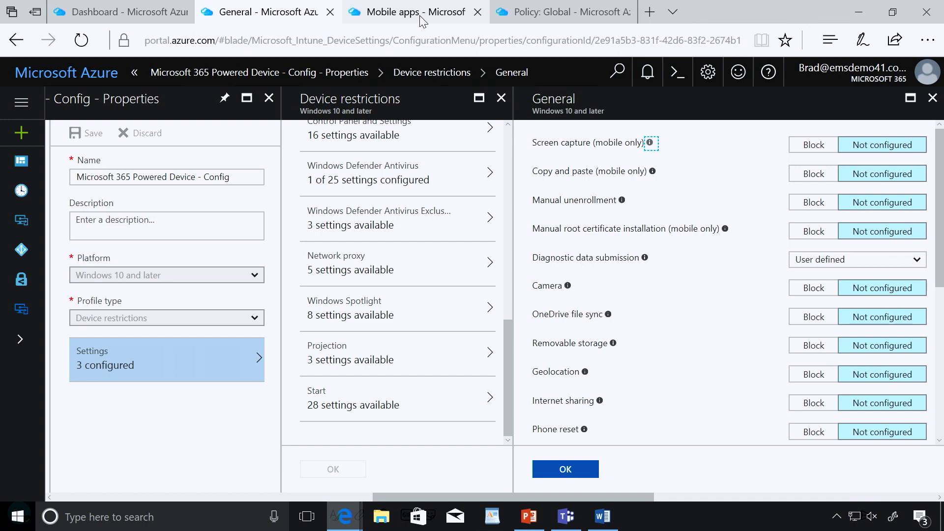
Step: Filter the Intune apps list by 'office' and open Microsoft Office 365 Pro Plus's properties
click(410, 12)
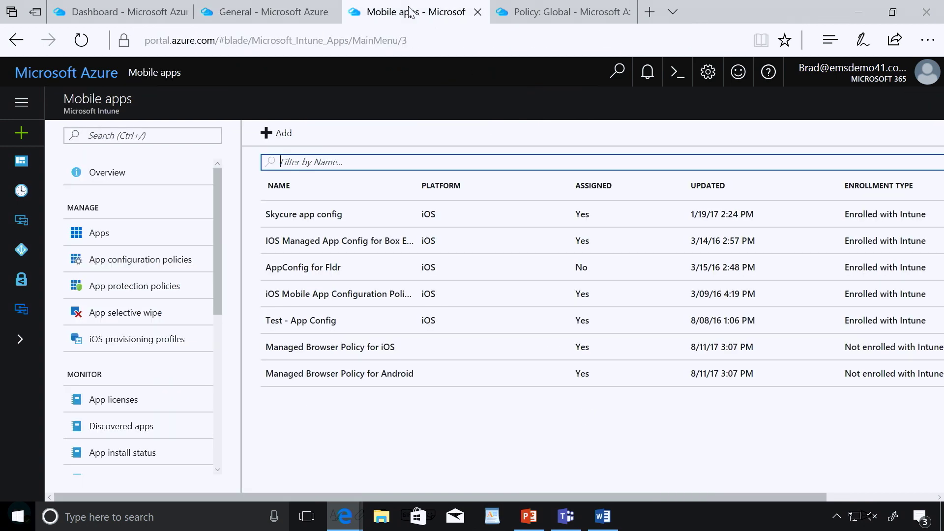
click(99, 233)
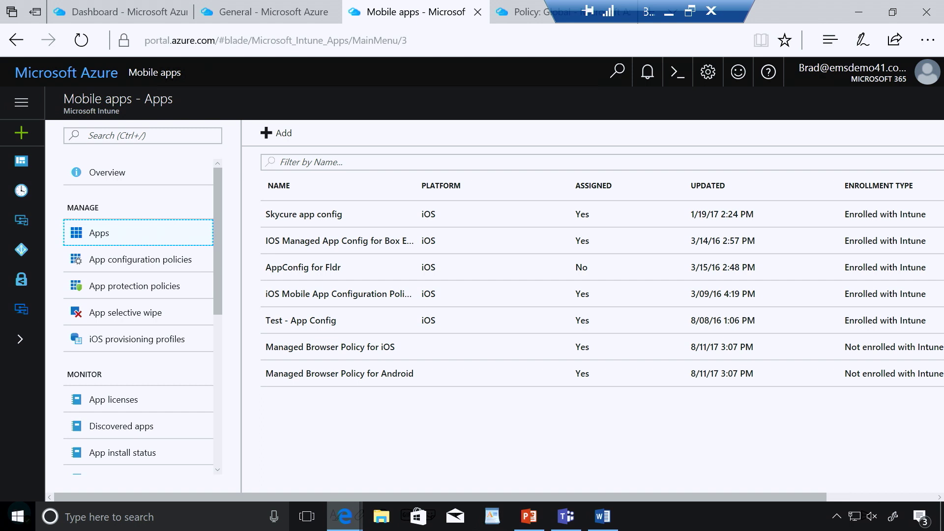
click(313, 162)
text(office)
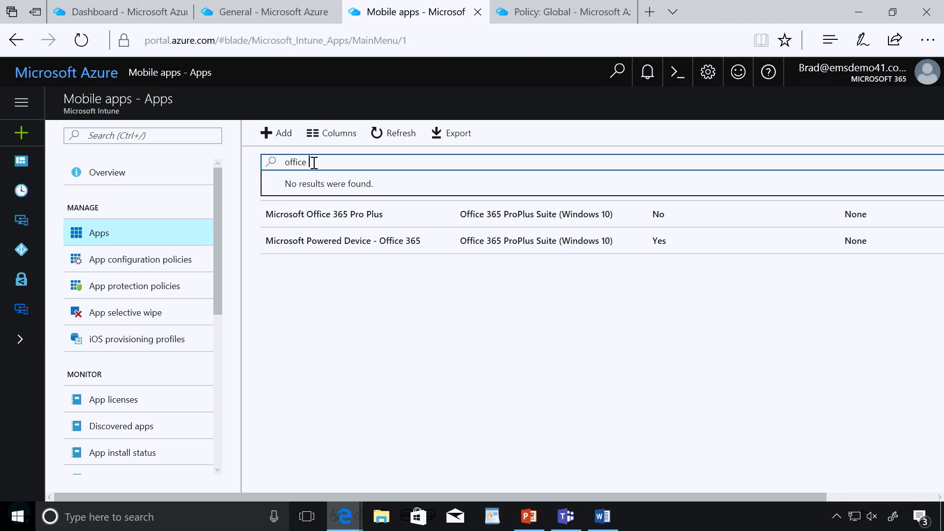
click(313, 223)
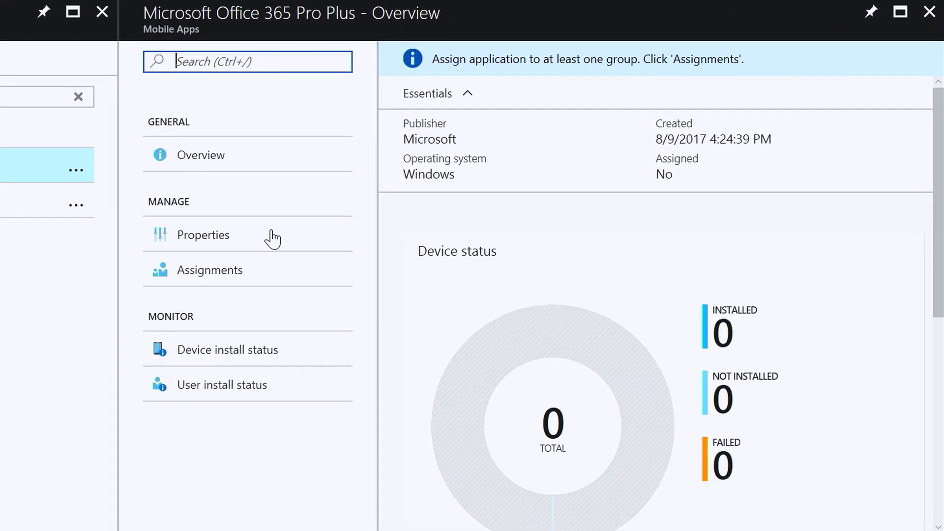
click(272, 236)
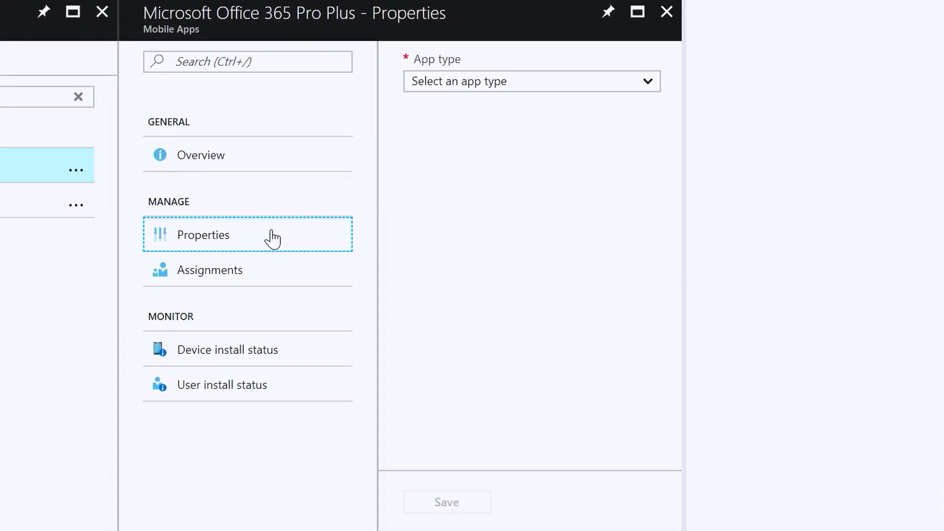
Step: Review the 7 apps in the Office suite's Configure App Suite, then return to device configuration profiles
click(573, 232)
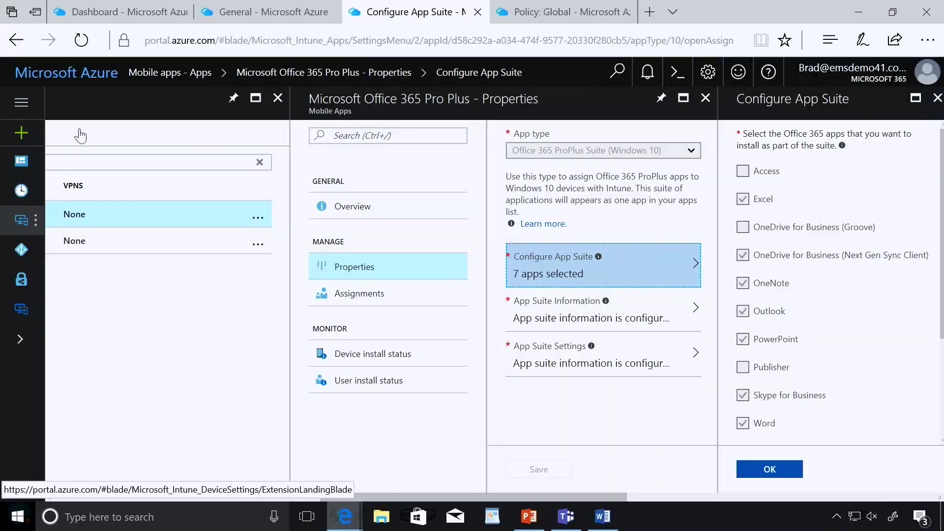
click(143, 10)
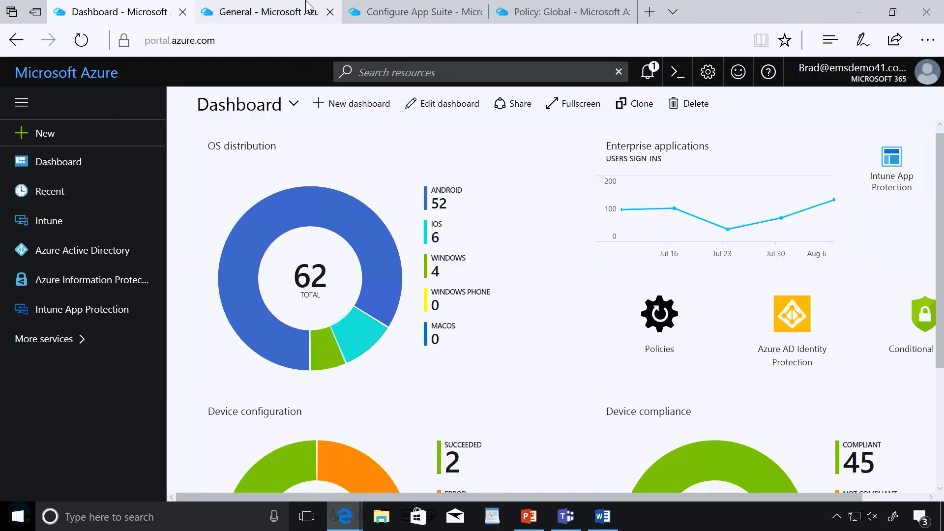
click(274, 13)
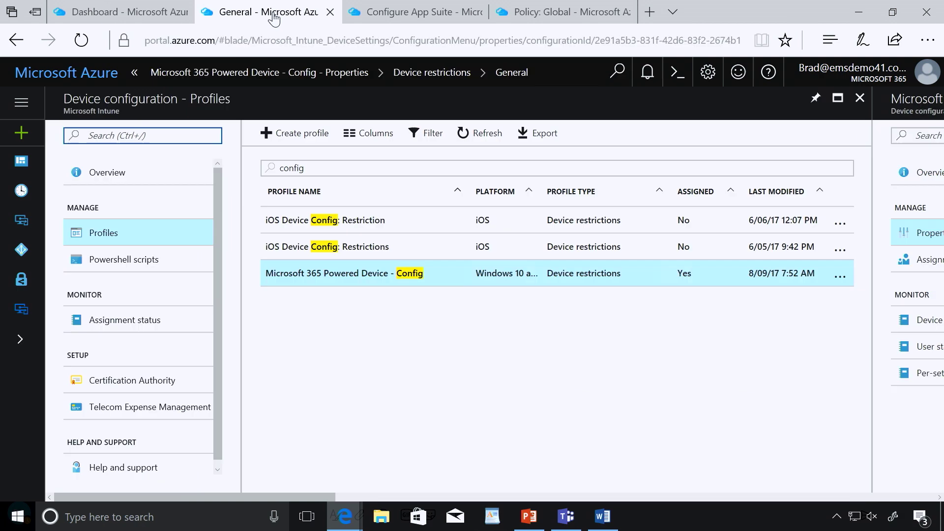
Step: List the Device configuration PowerShell scripts and open the Deploy and configure HR.App script
click(158, 260)
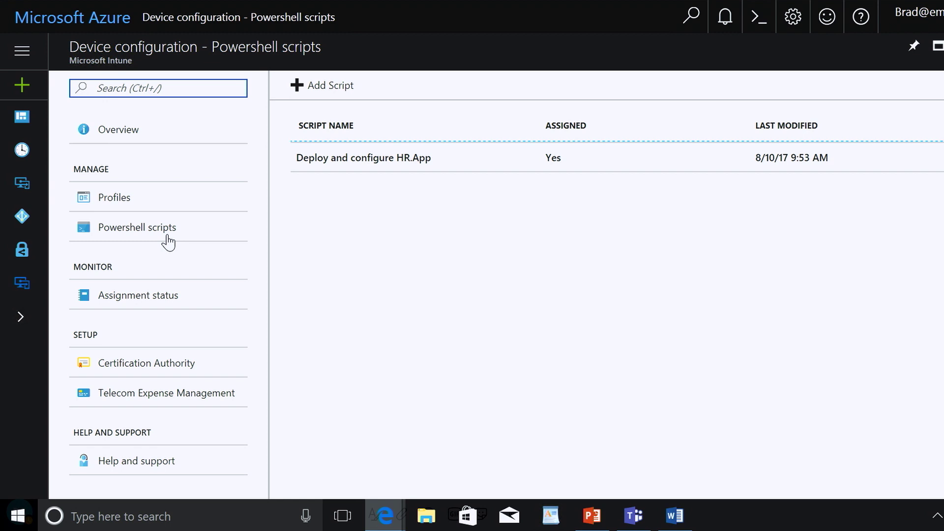
click(167, 235)
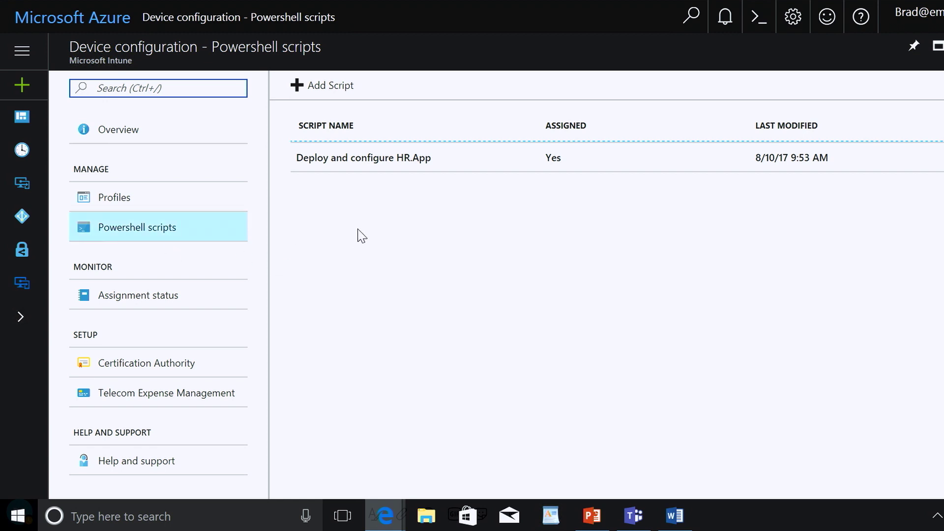
click(344, 169)
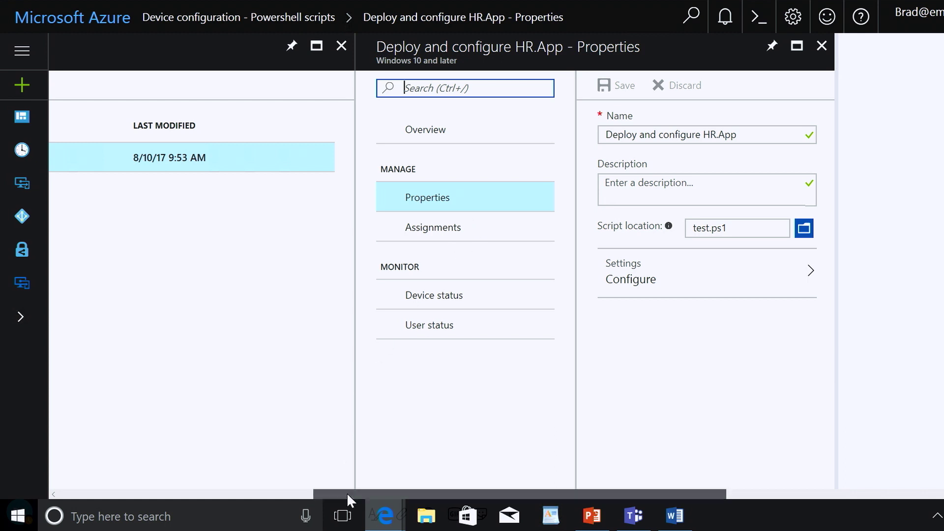
Step: Scroll the script's Properties blade back horizontally to view its test.ps1 details
drag(346, 493, 57, 516)
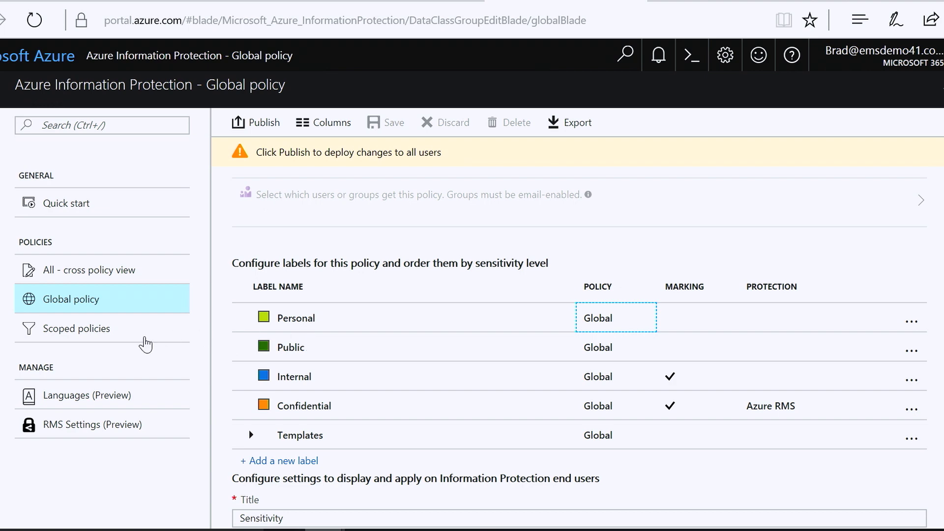
Step: List the Azure Information Protection scoped policies and open the Microsoft 365 customer experience team policy
click(102, 332)
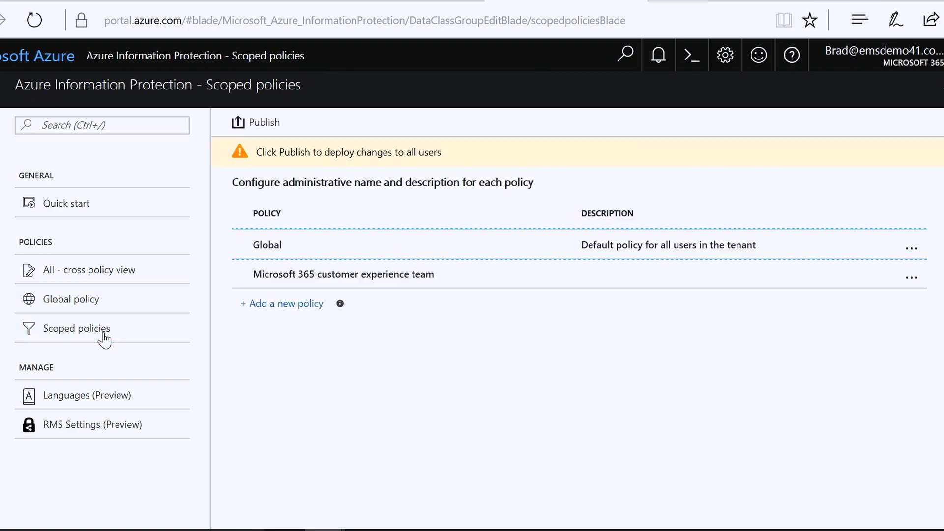
click(317, 280)
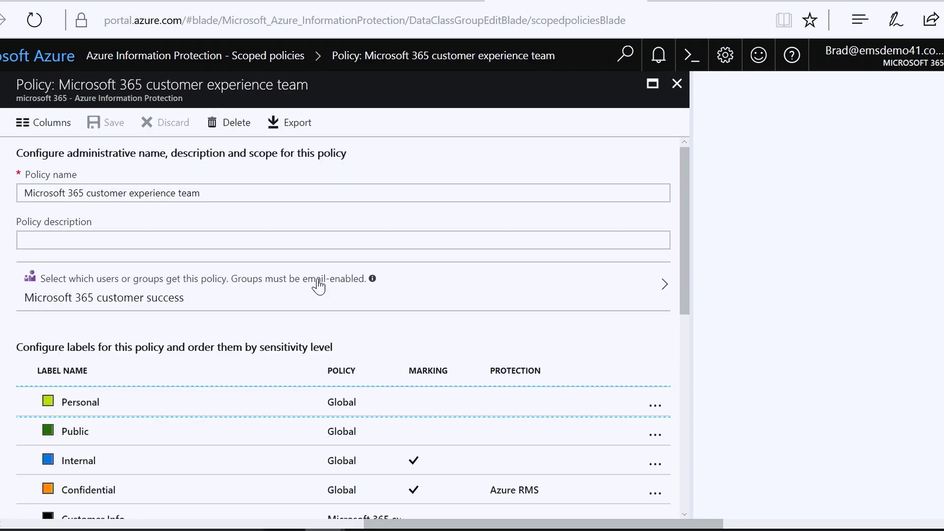
Step: Scroll the customer experience team policy down to its labels, including Customer Info
scroll(319, 285, down, 3)
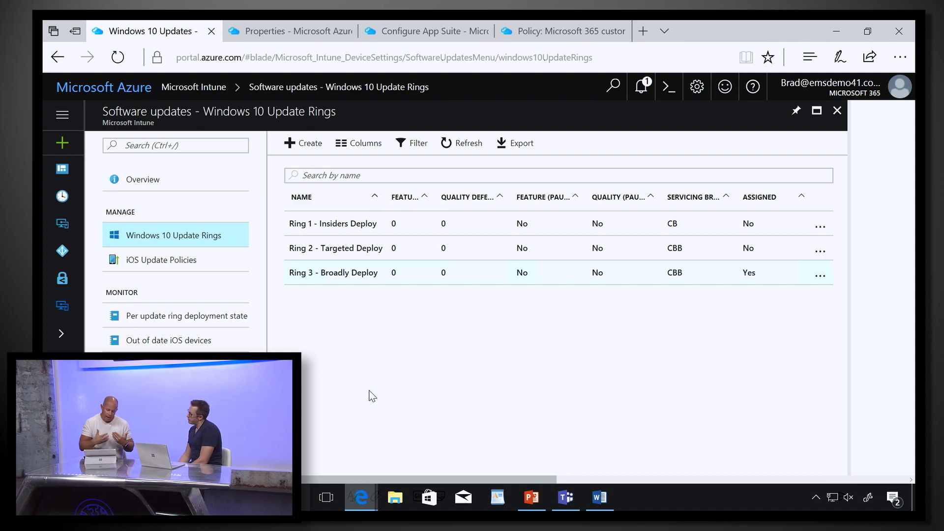
click(368, 276)
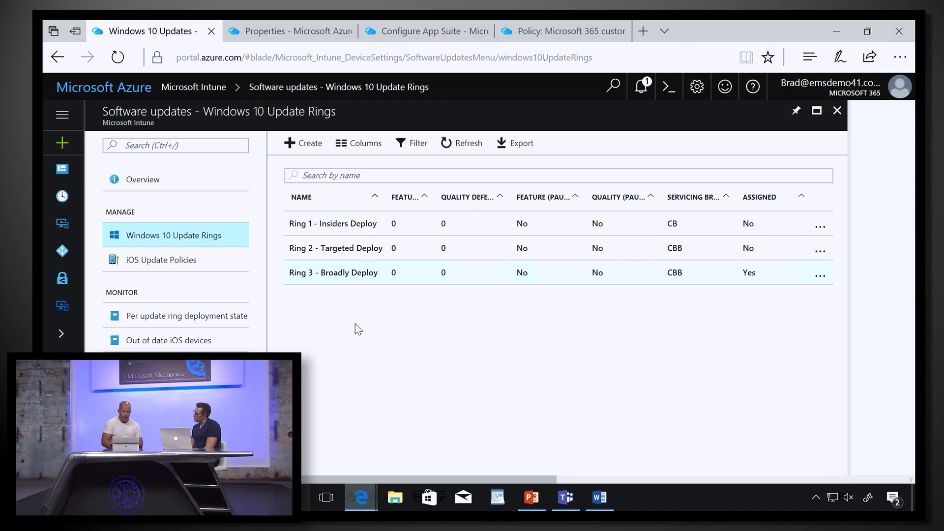
right_click(344, 278)
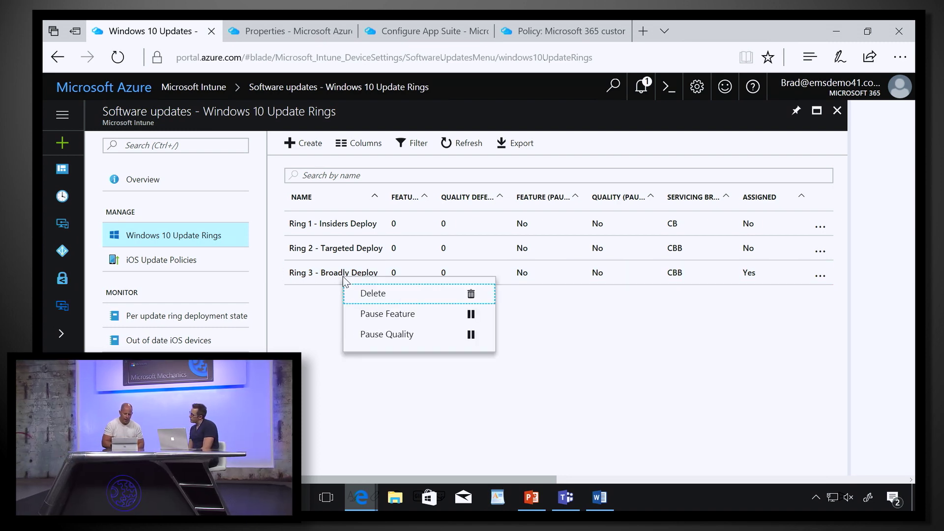
Step: Pause feature updates for the Ring 3 - Broadly Deploy update ring
click(379, 318)
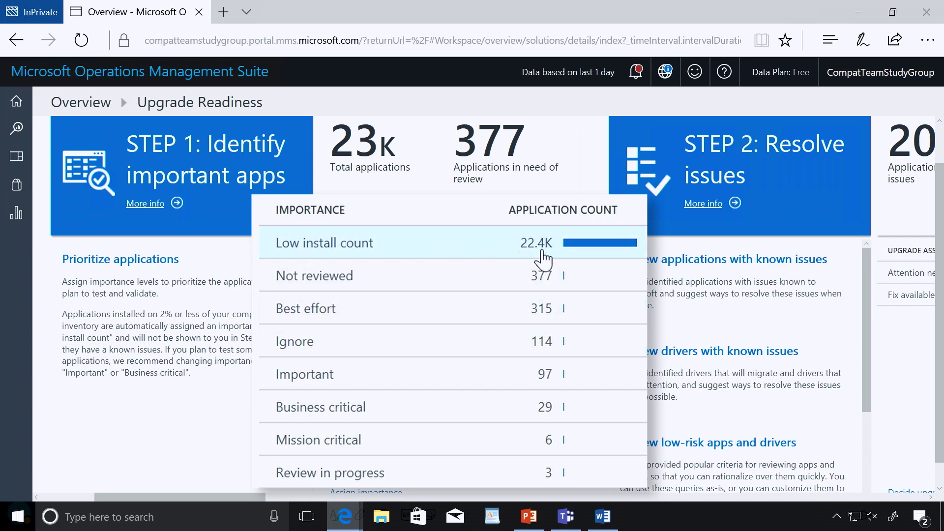
Step: Review the 22.4K Low install count in the Upgrade Readiness STEP 1 importance table
mouse_move(543, 257)
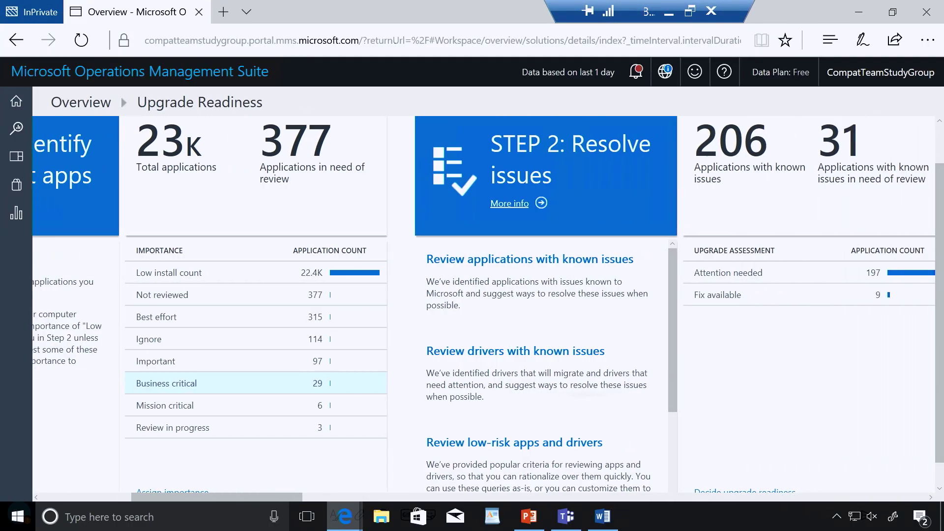
scroll(482, 305, right, 5)
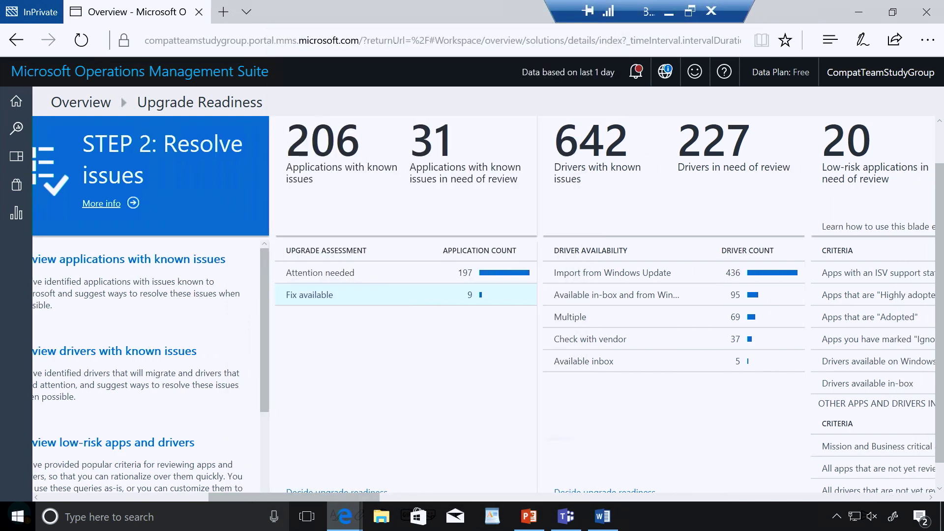
scroll(400, 268, right, 5)
scroll(484, 294, right, 3)
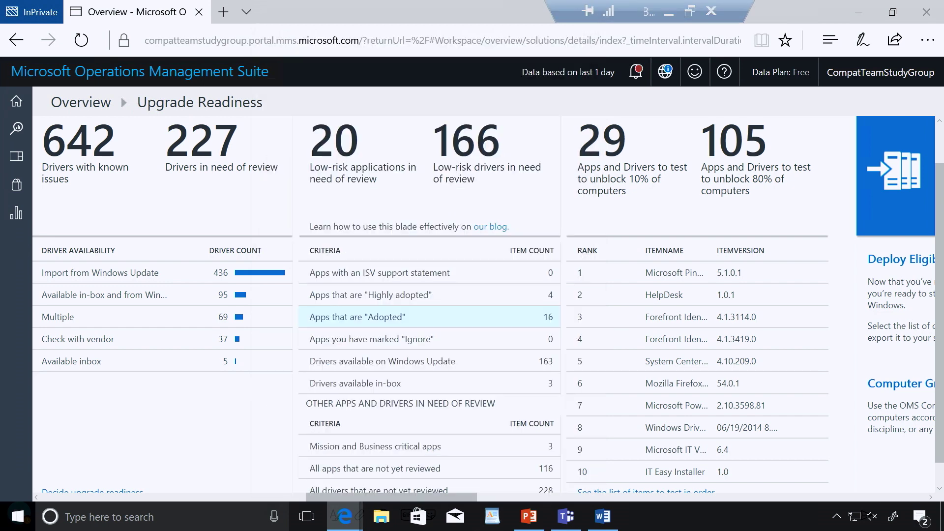
scroll(383, 289, right, 5)
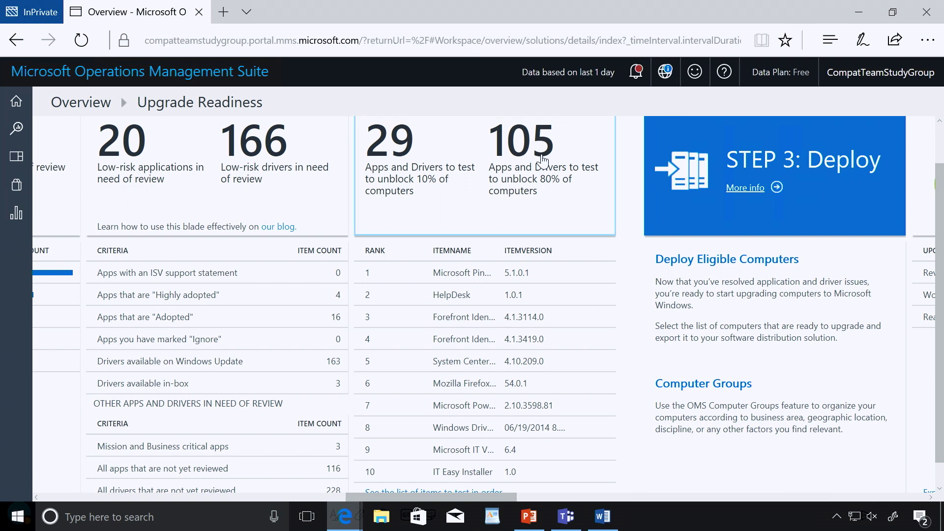
Step: Scroll further right to bring the STEP 3: Deploy tile into view
scroll(542, 161, right, 10)
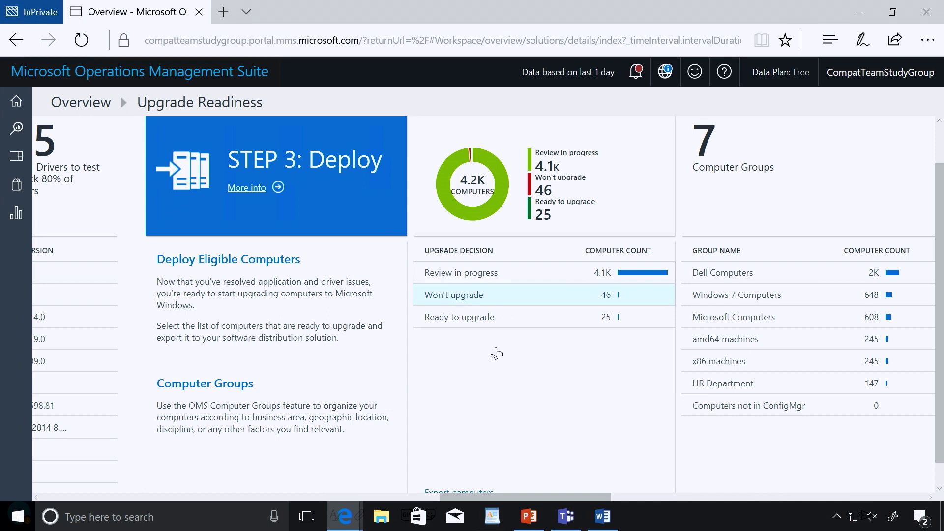
Step: Scroll the Upgrade Readiness dashboard to the Office add-ins section showing 286 unique add-ins
scroll(498, 366, down, 1)
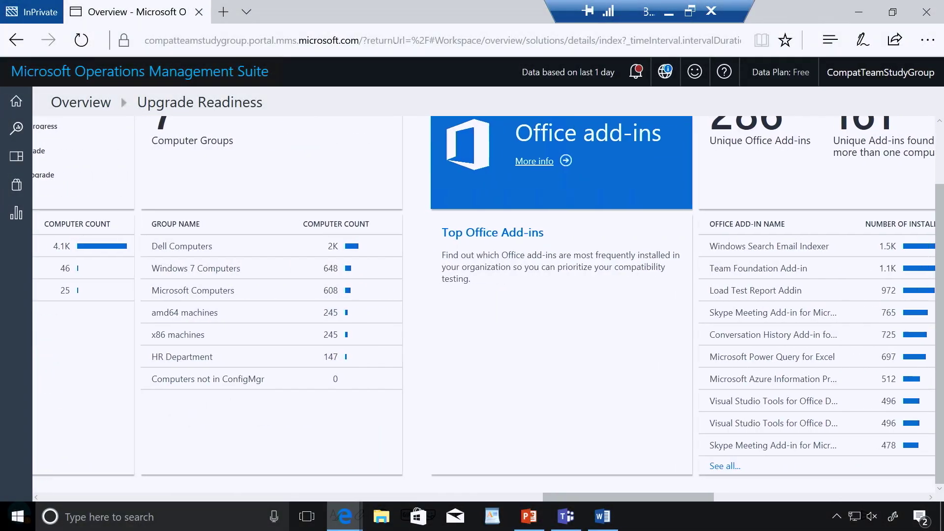
scroll(487, 295, right, 3)
scroll(487, 295, up, 2)
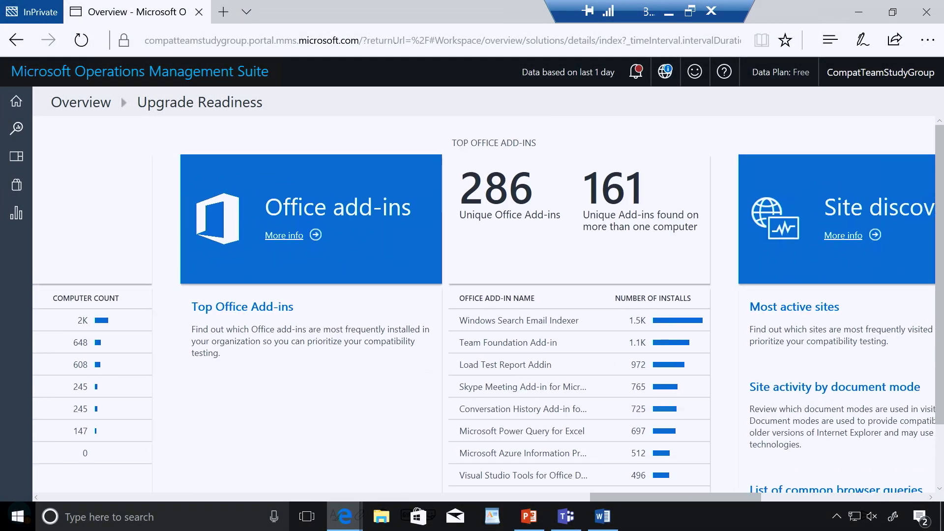
scroll(487, 295, left, 2)
scroll(487, 295, left, 2)
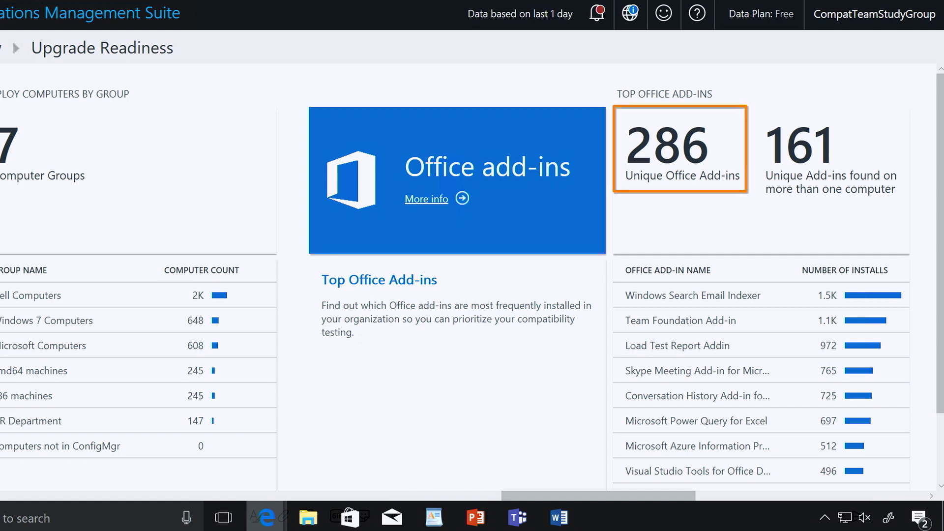
scroll(472, 260, down, 2)
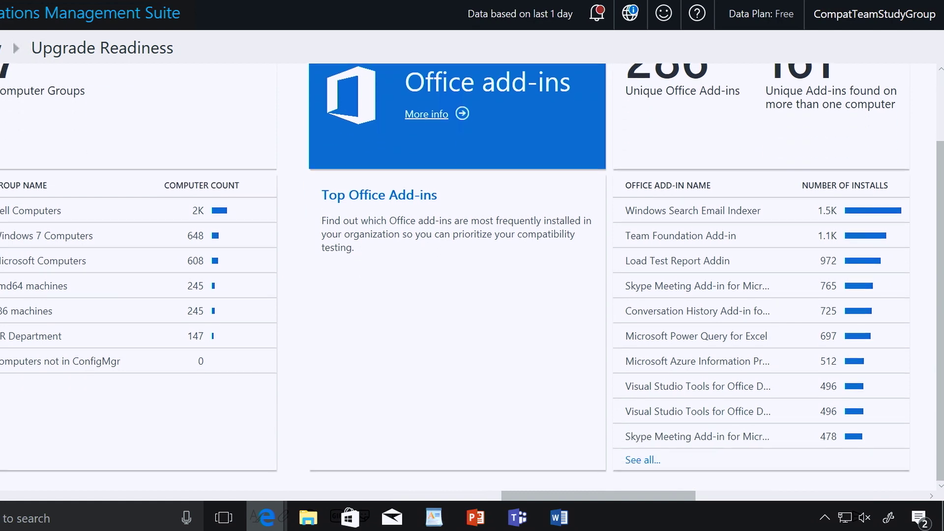